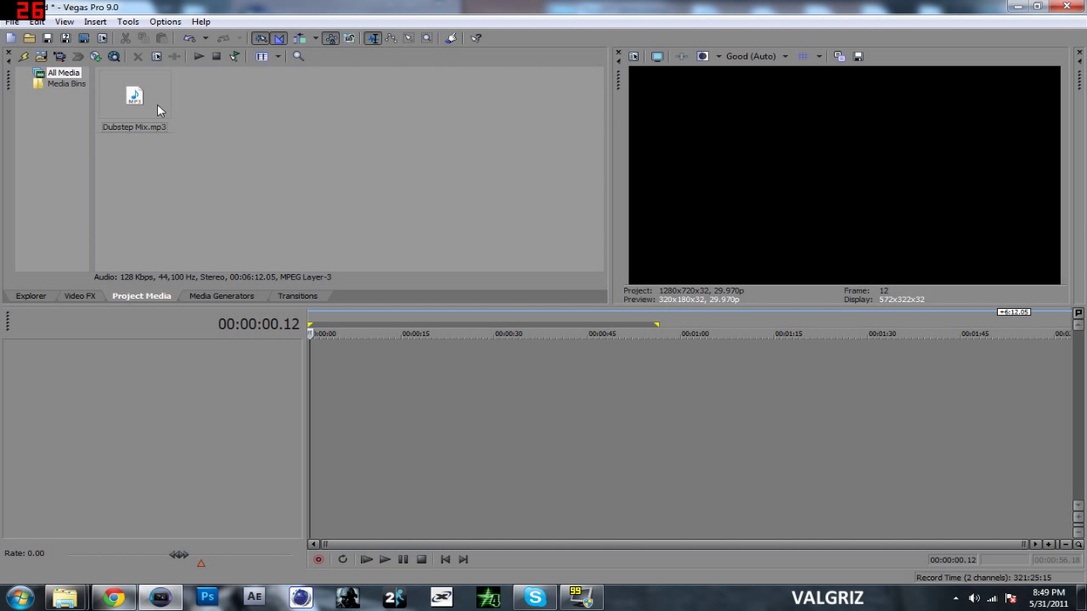
Step: Place Dubstep Mix.mp3 on a new audio track and set its volume to -2.4 dB
left_click_drag(120, 95, 302, 374)
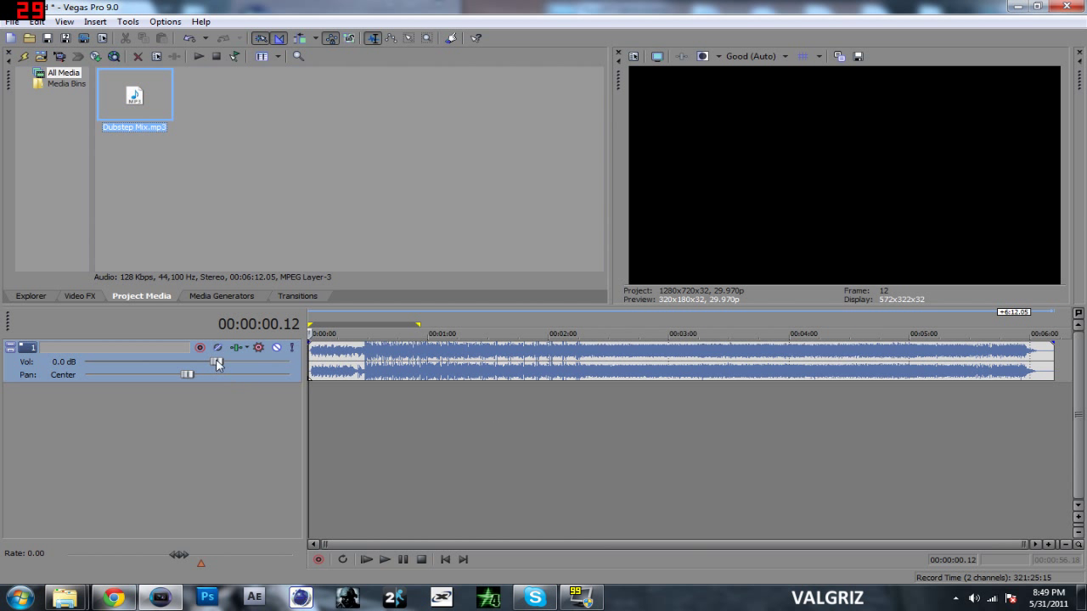
left_click_drag(218, 364, 189, 365)
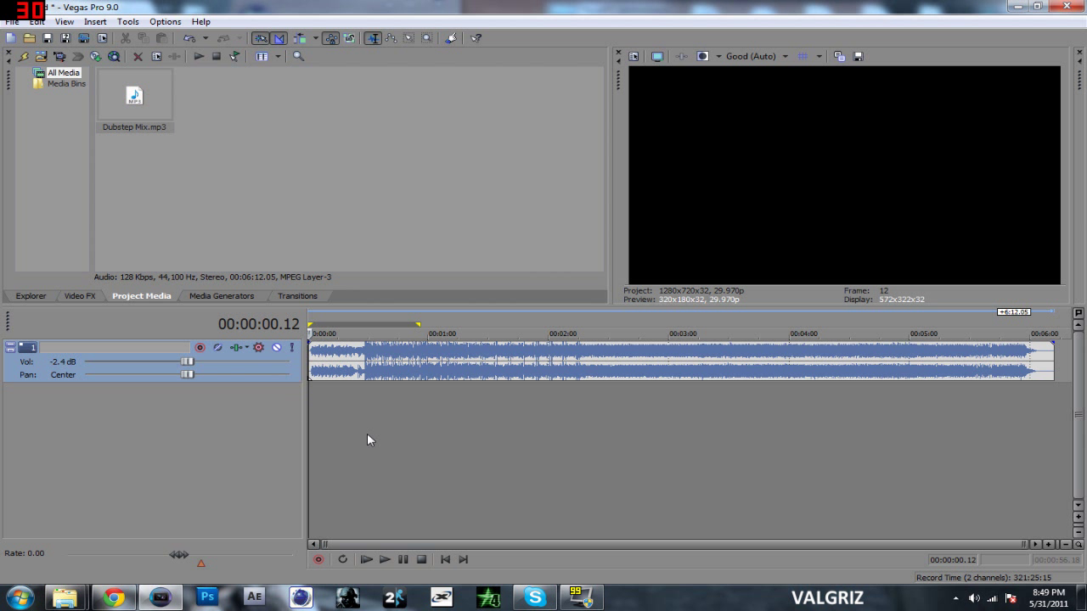
scroll(367, 433, "up", 3)
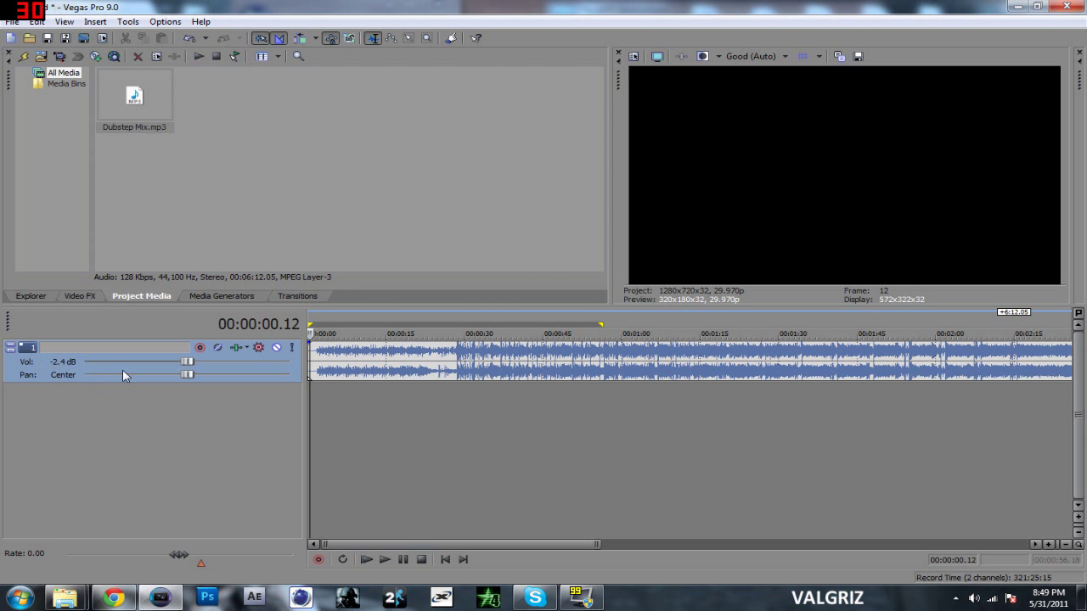
right_click(100, 374)
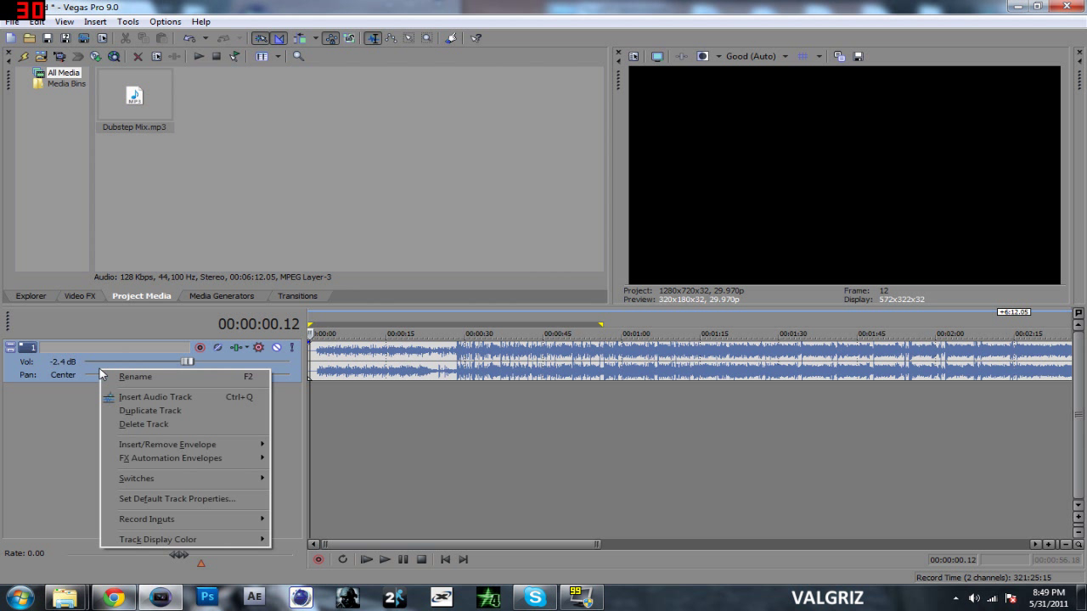
Step: Insert a Pan envelope on the Dubstep Mix track, zoom in, and play from the start
mouse_move(134, 449)
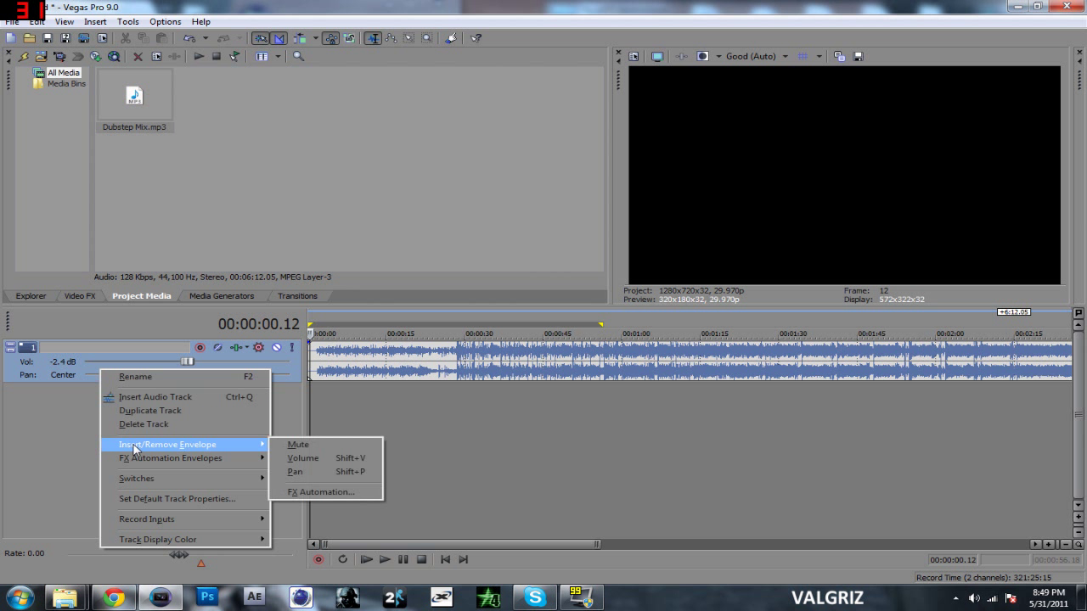
left_click(311, 471)
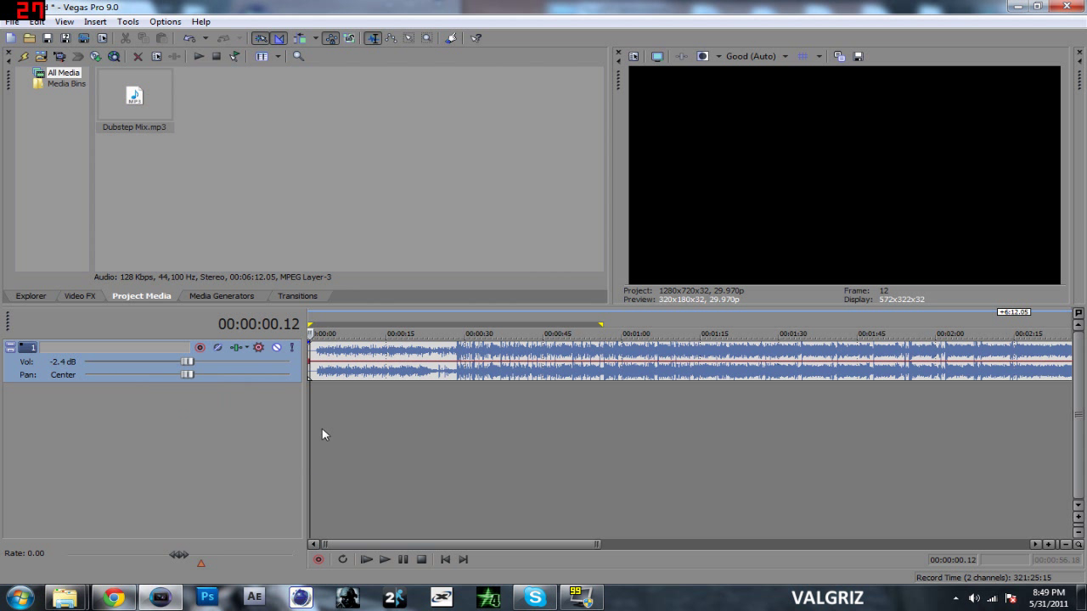
scroll(365, 405, "up", 5)
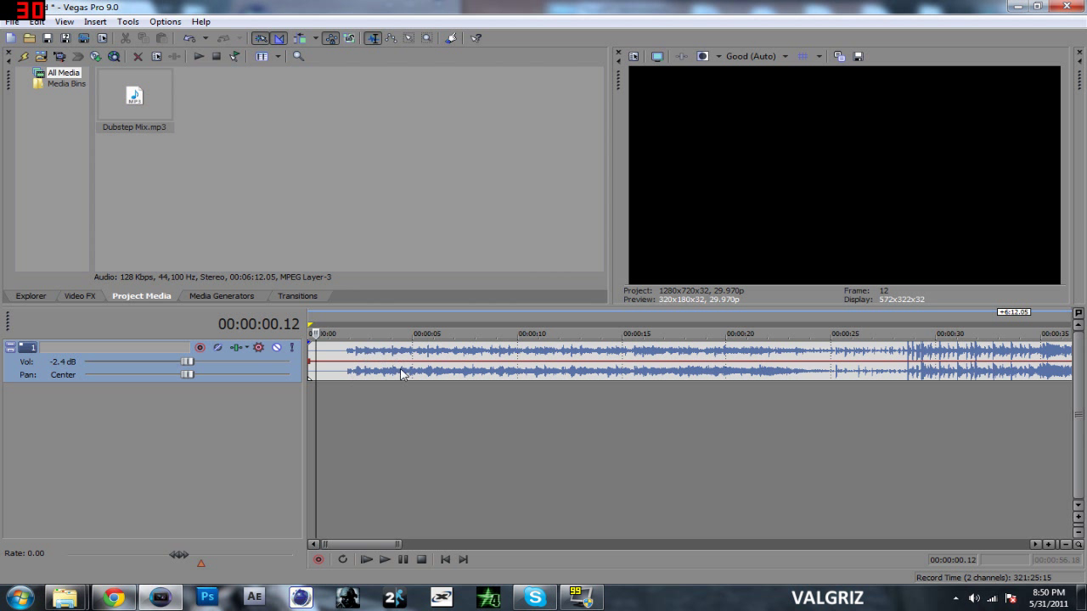
left_click(361, 561)
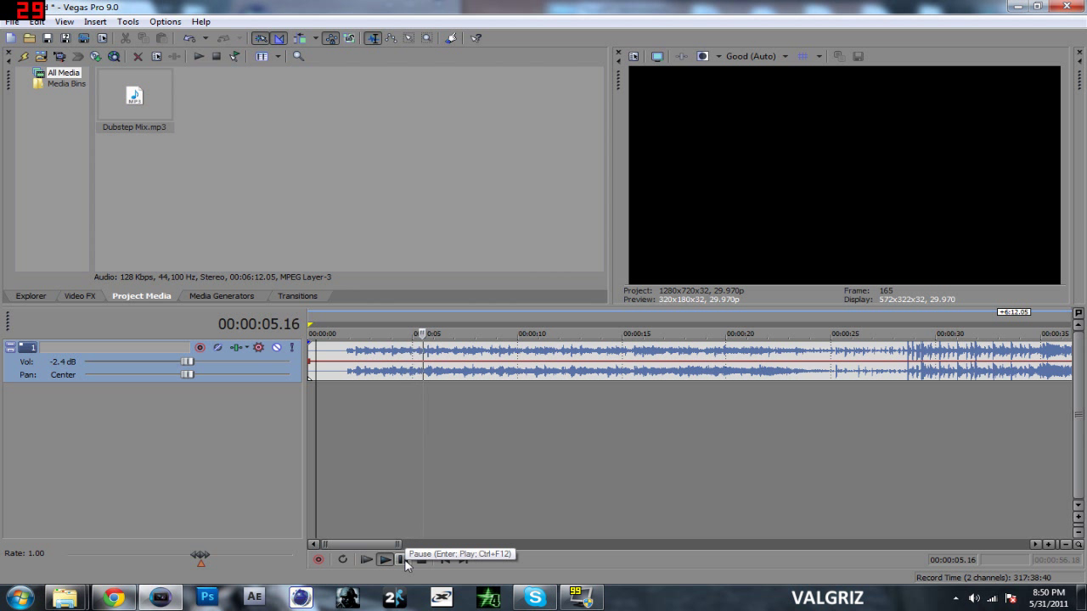
Step: Pause playback at 00:00:06.28
left_click(406, 564)
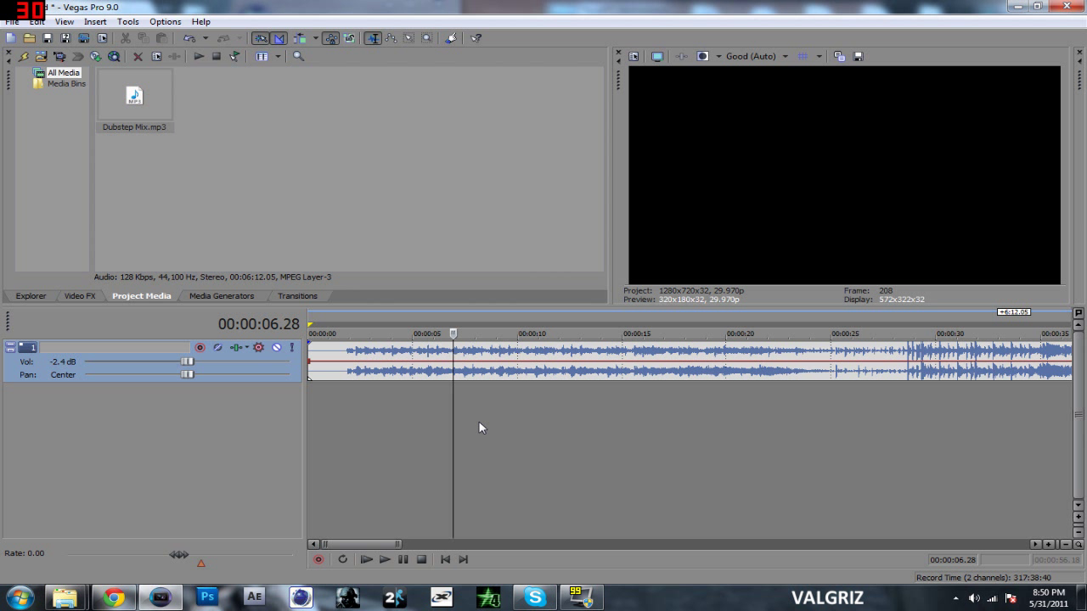
Step: Add pan points at 00:00:06.28 and about 10 seconds, setting the second to 77% Right
double_click(453, 363)
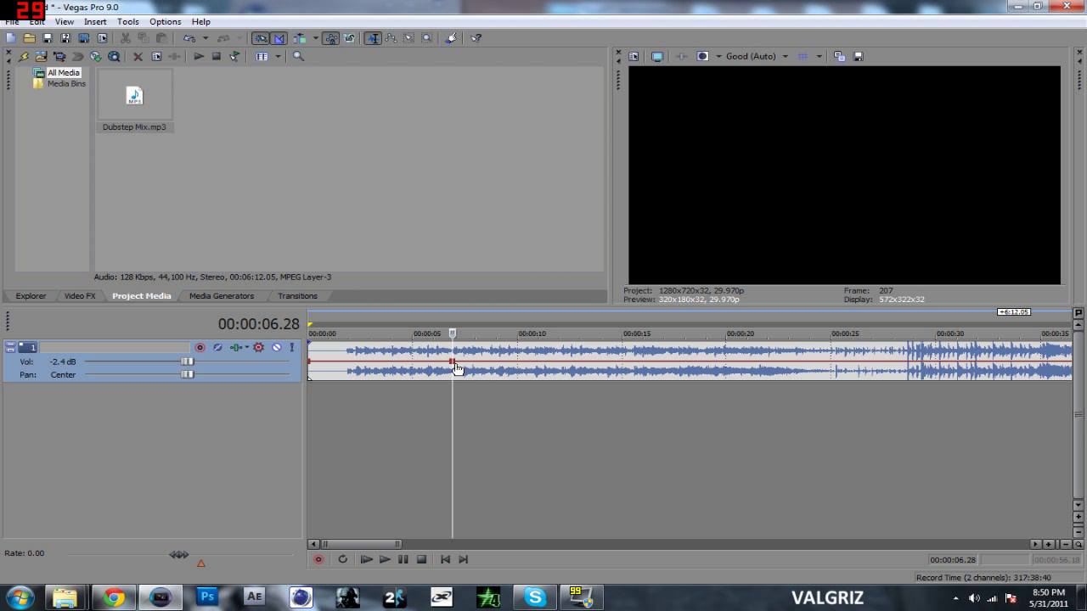
mouse_move(455, 370)
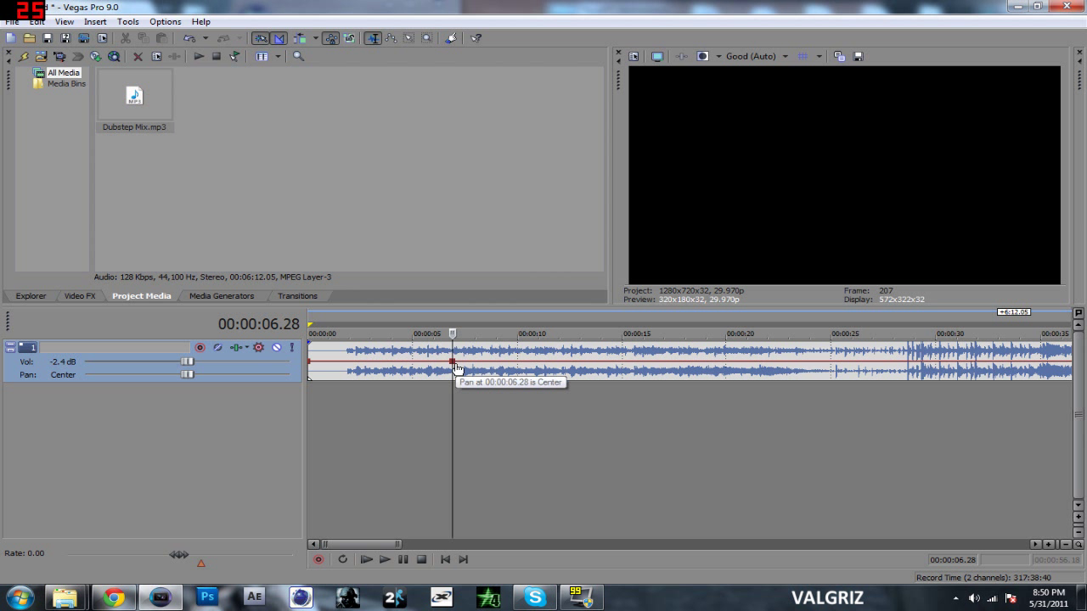
double_click(524, 362)
left_click_drag(526, 363, 545, 373)
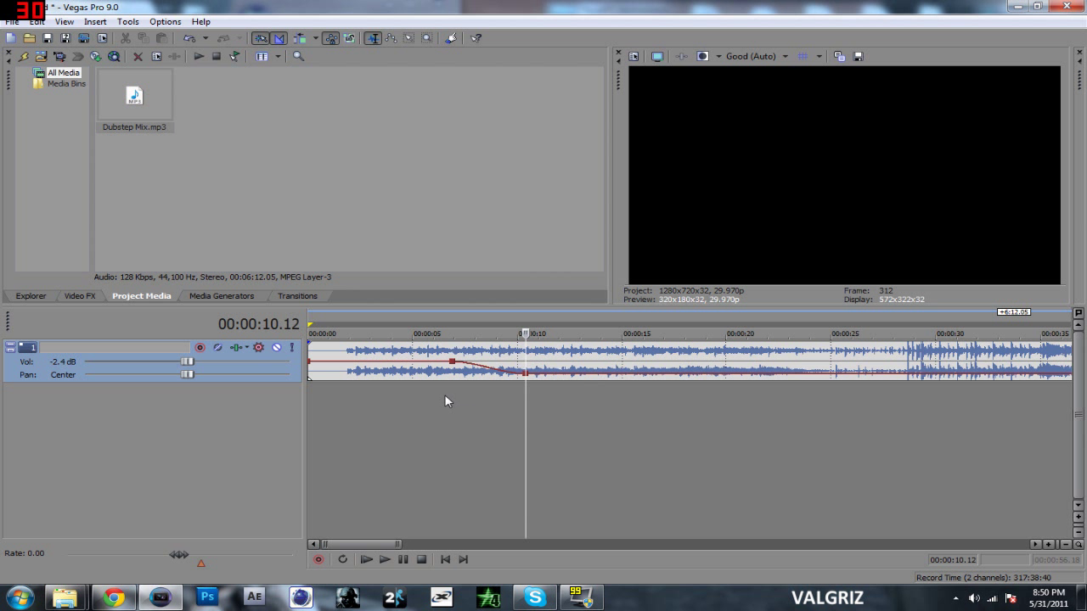
left_click_drag(562, 381, 562, 379)
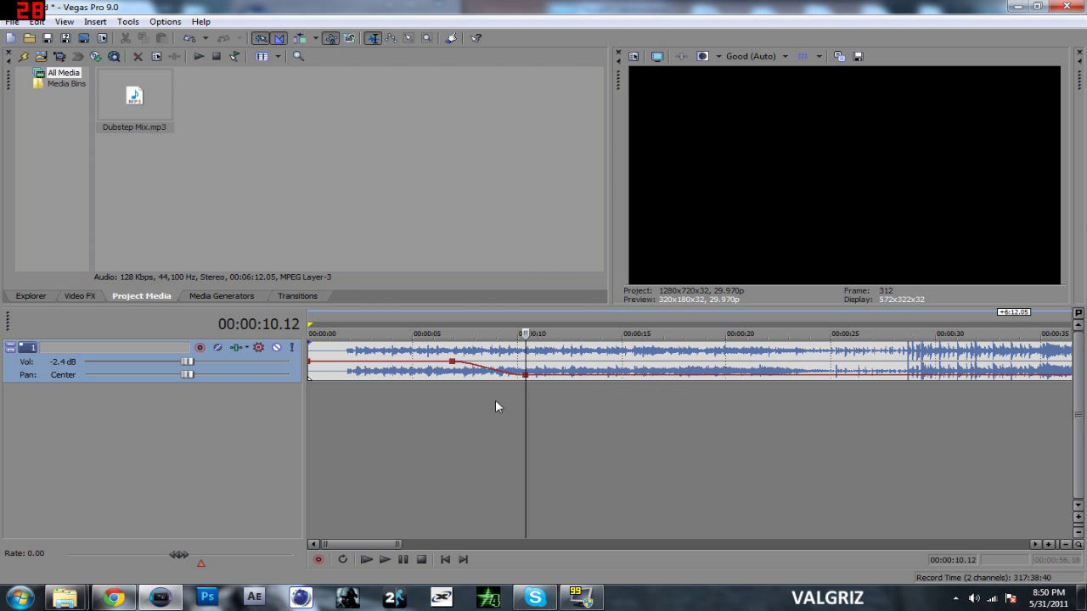
Step: Play the new pan sweep from about four seconds, then stop
left_click(399, 412)
key("space")
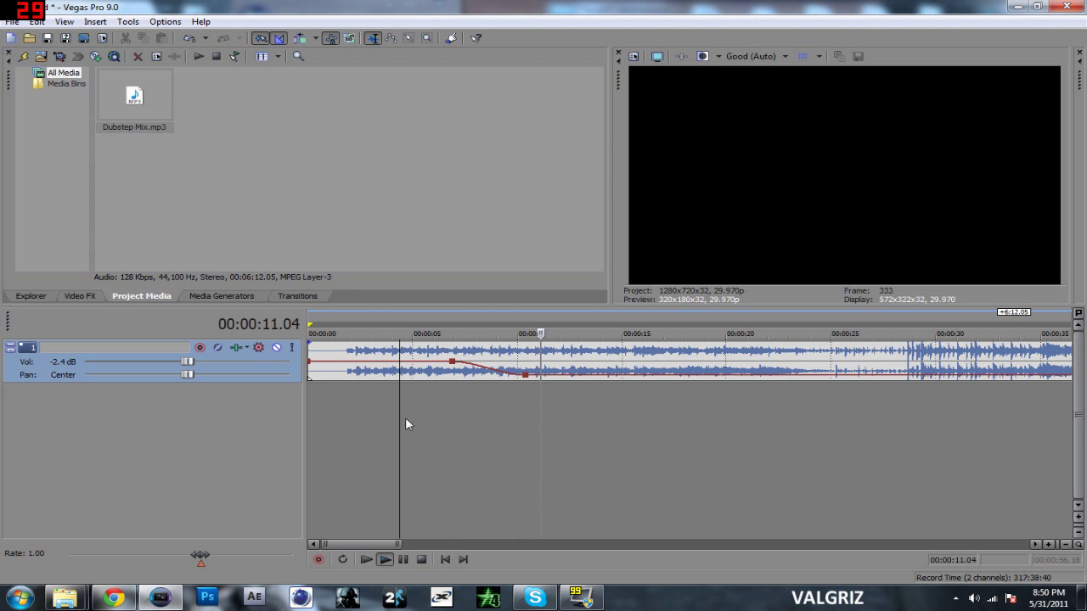
key("Return")
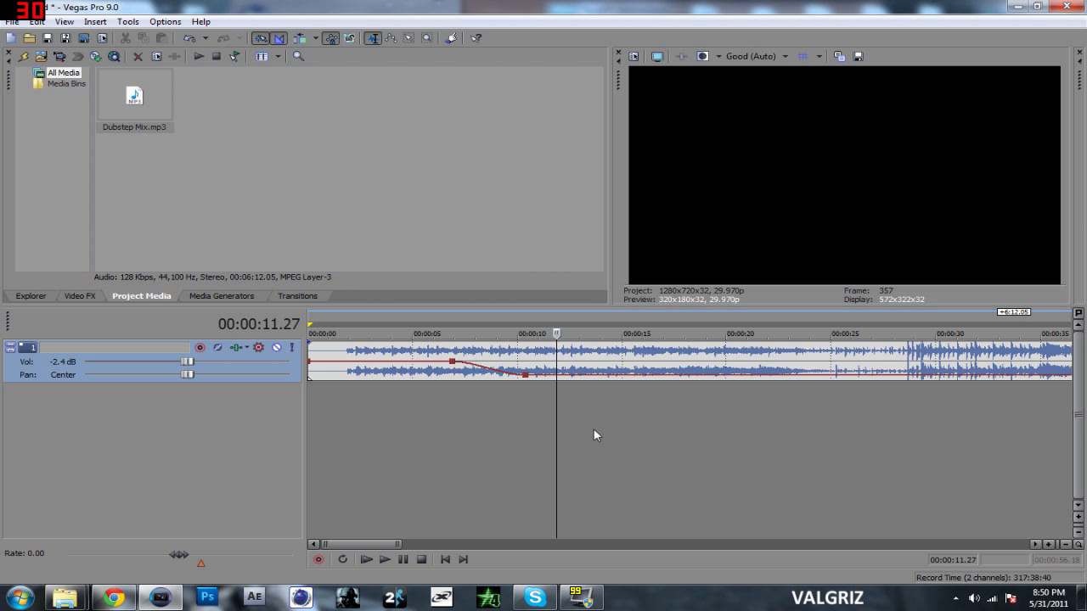
Step: Give the pan segment between the two points a Slow Fade curve
right_click(491, 374)
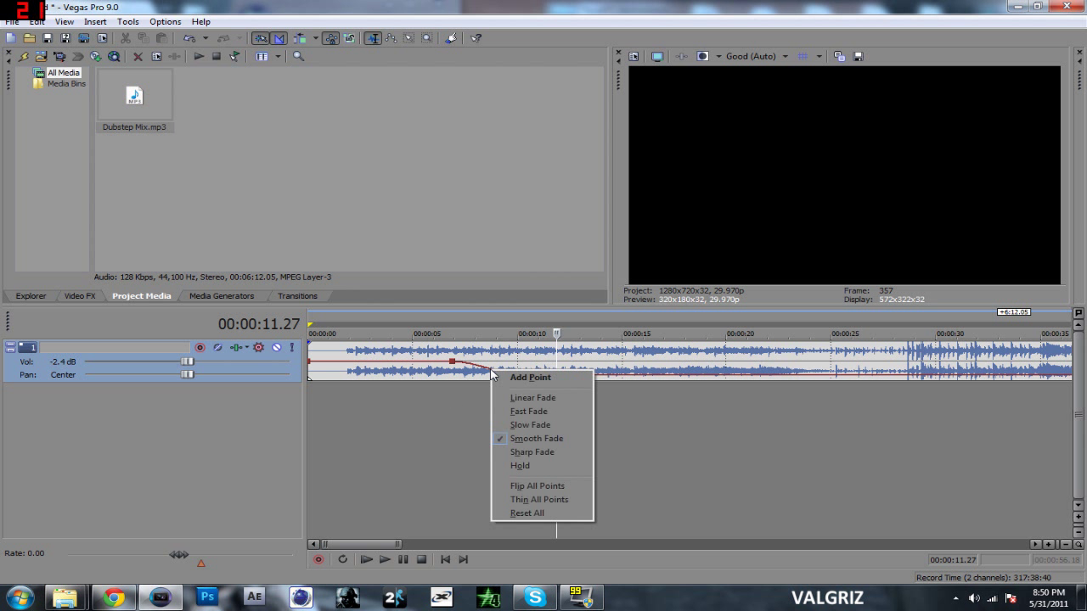
right_click(476, 367)
right_click(471, 368)
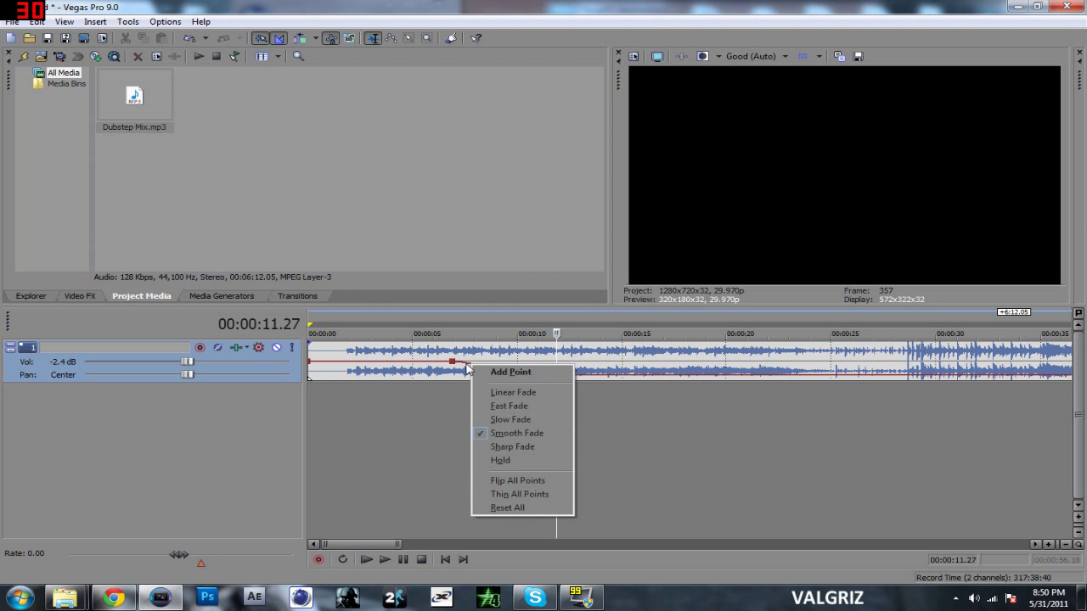
left_click(466, 367)
right_click(425, 438)
left_click(385, 422)
right_click(489, 374)
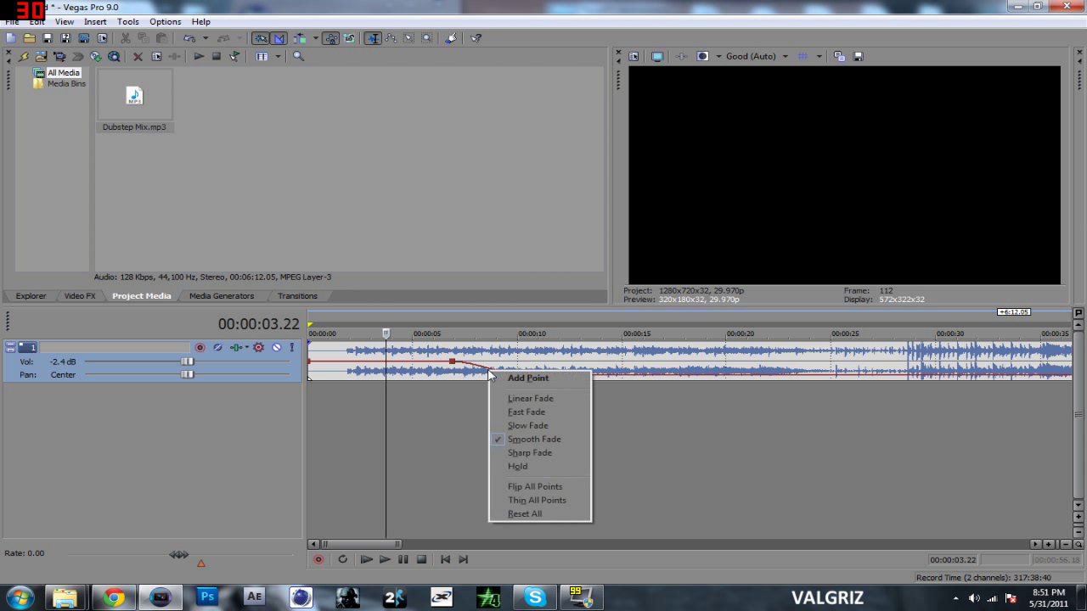
left_click(539, 427)
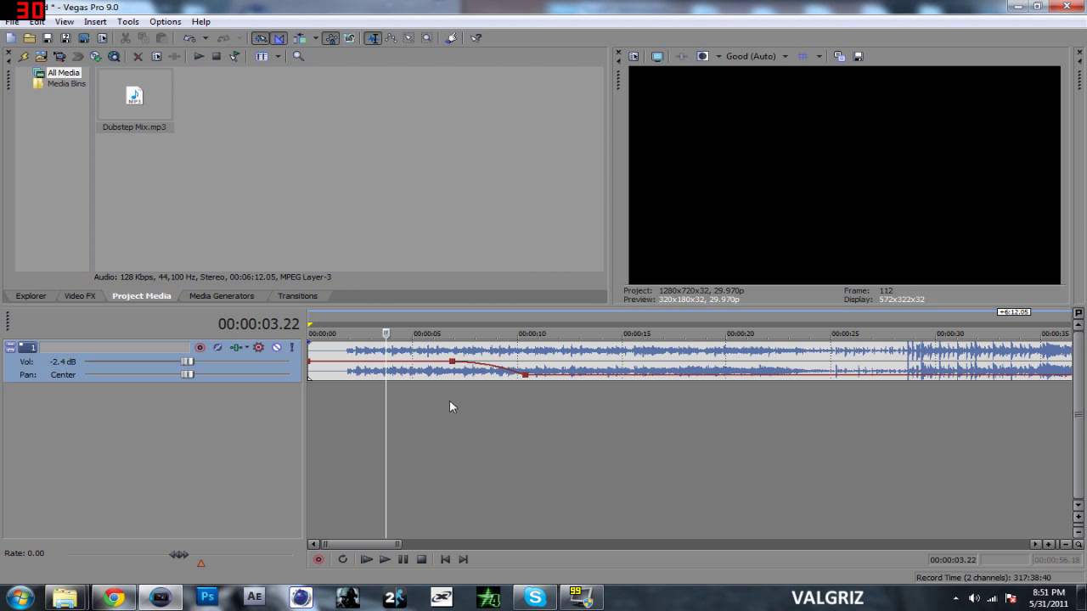
Step: Switch the pan segment's curve to Linear, then Smooth, with the cursor at 6.25 seconds
right_click(494, 368)
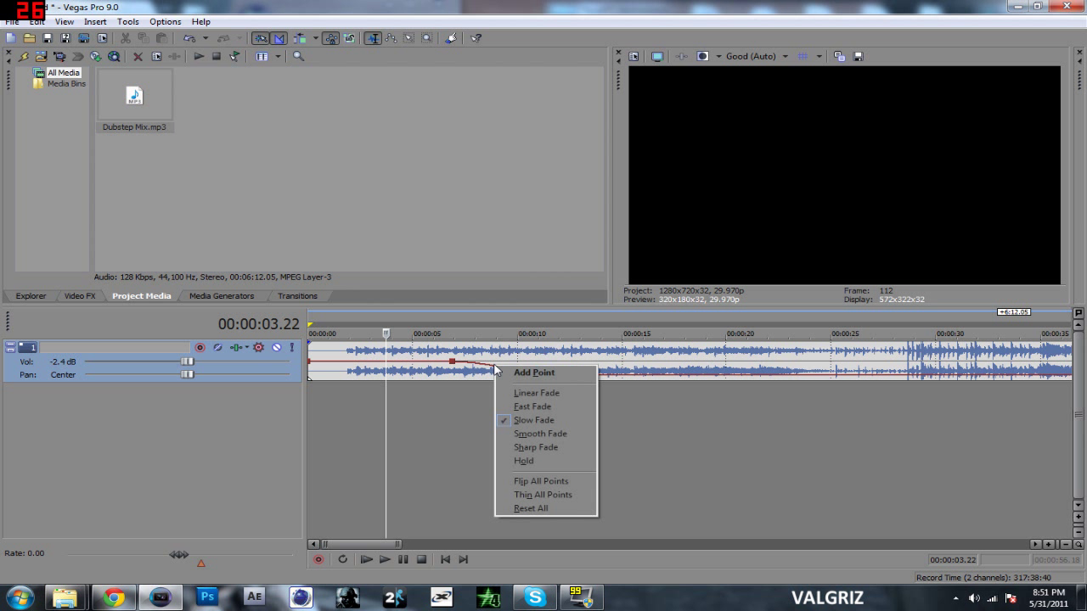
left_click(451, 375)
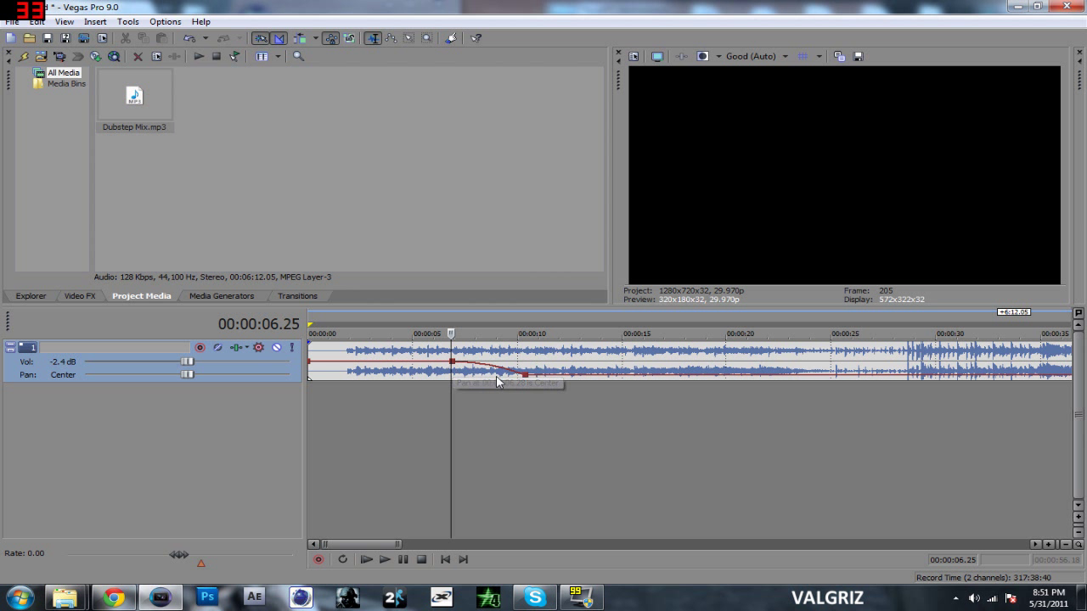
right_click(495, 368)
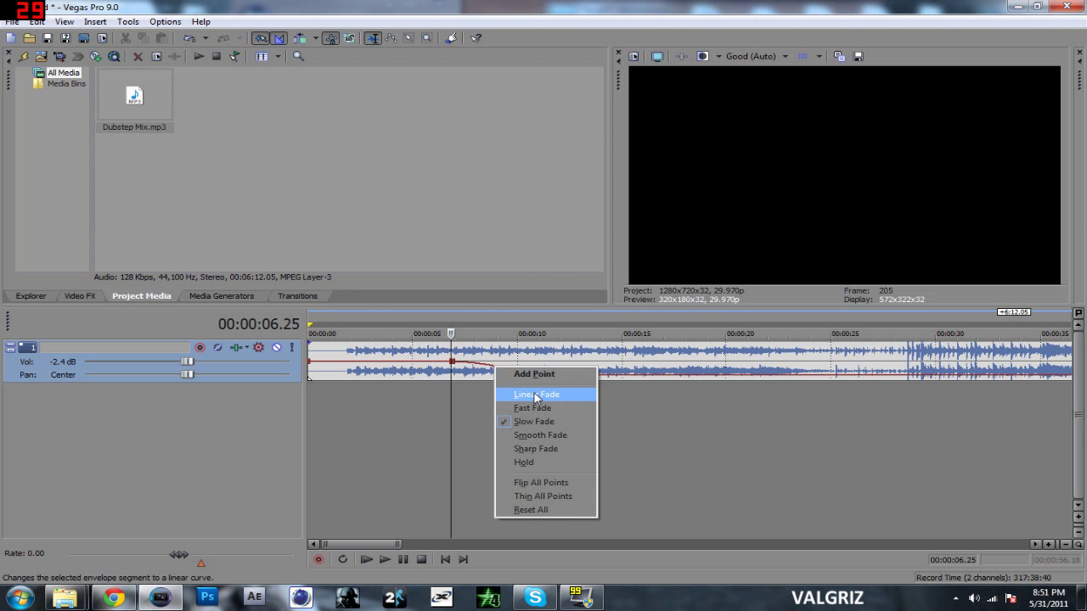
left_click(536, 395)
right_click(497, 374)
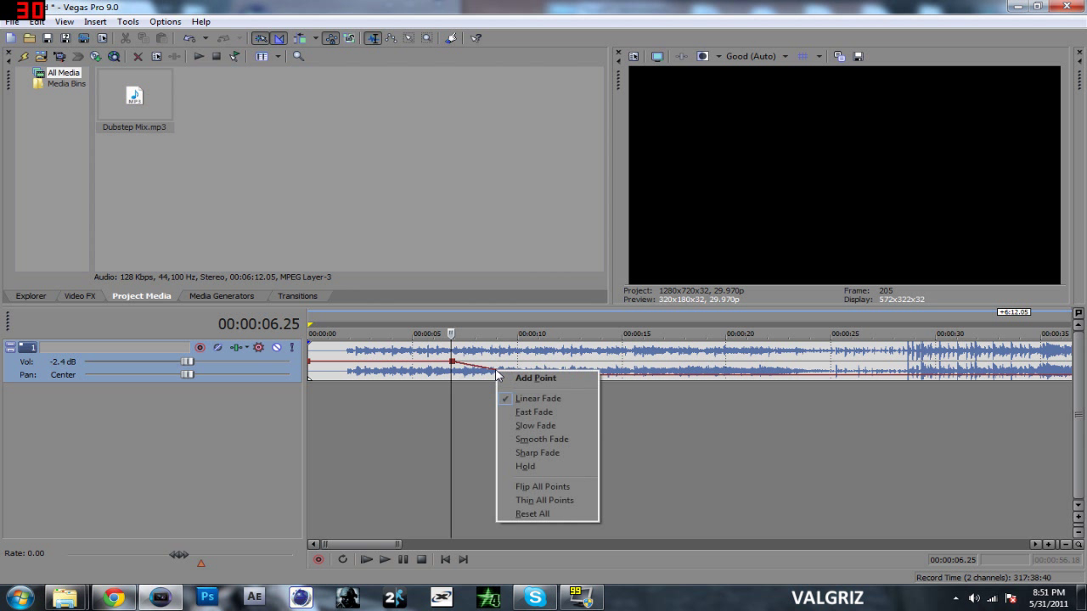
left_click(548, 439)
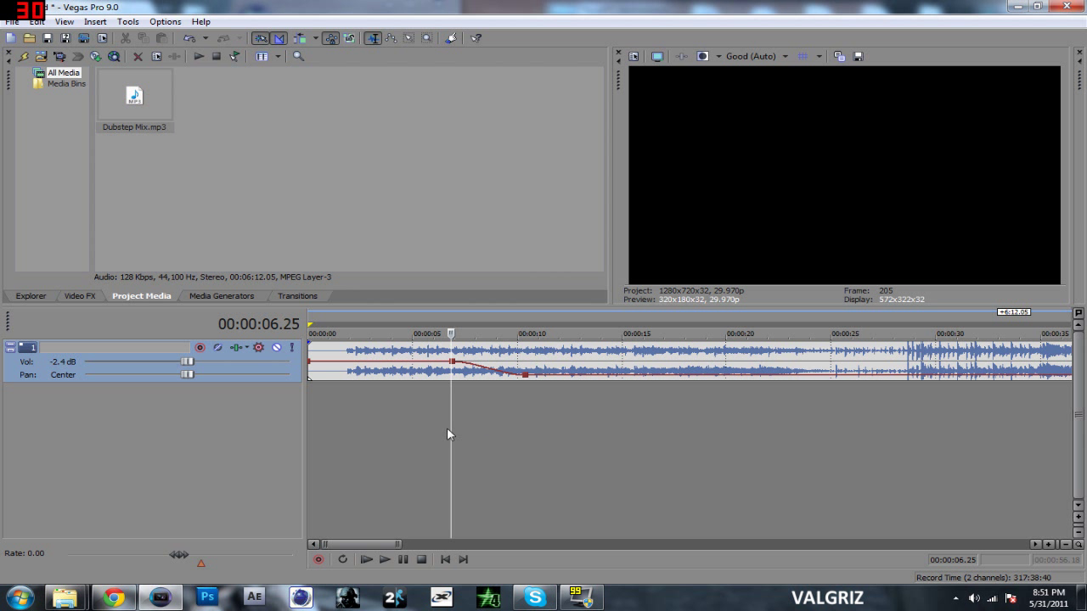
Step: Settle on a Fast Fade curve for the pan ramp
right_click(490, 371)
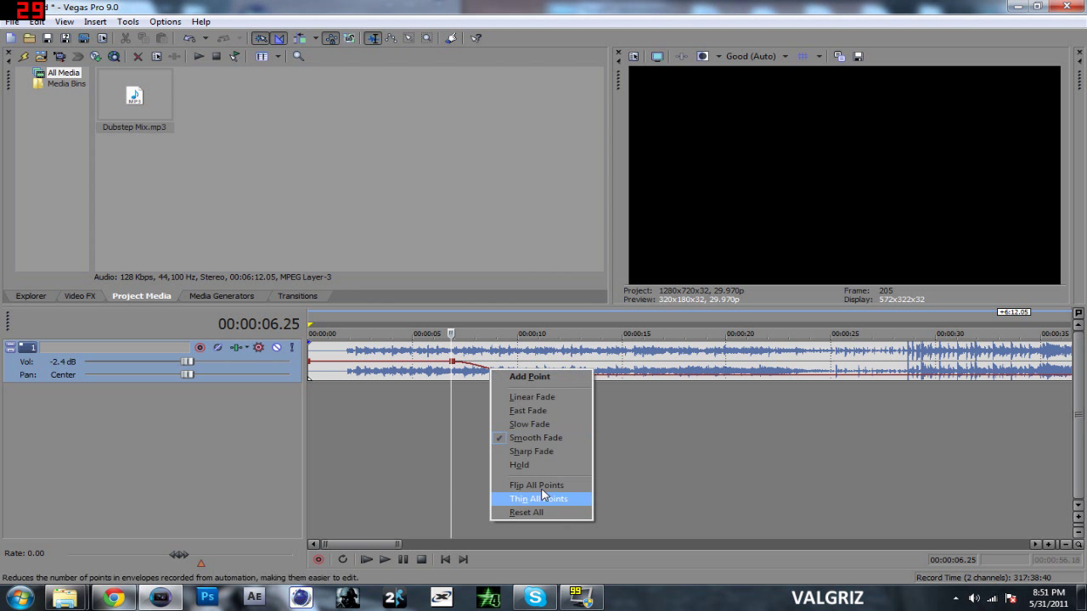
left_click(558, 410)
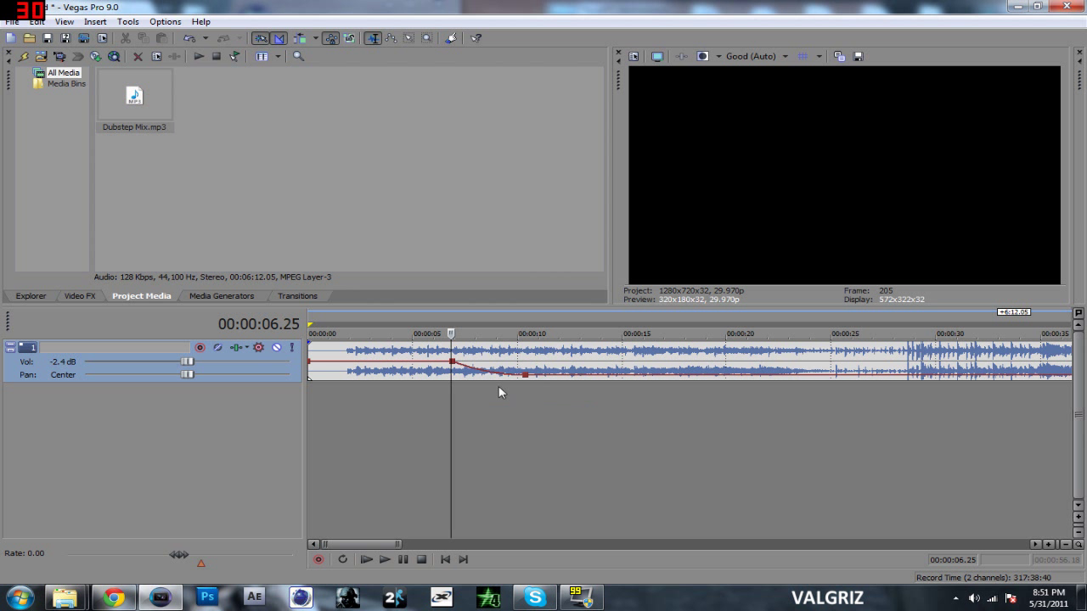
right_click(483, 372)
Step: Apply a Slow Fade to the pan segment and briefly preview it
left_click(537, 425)
key("space")
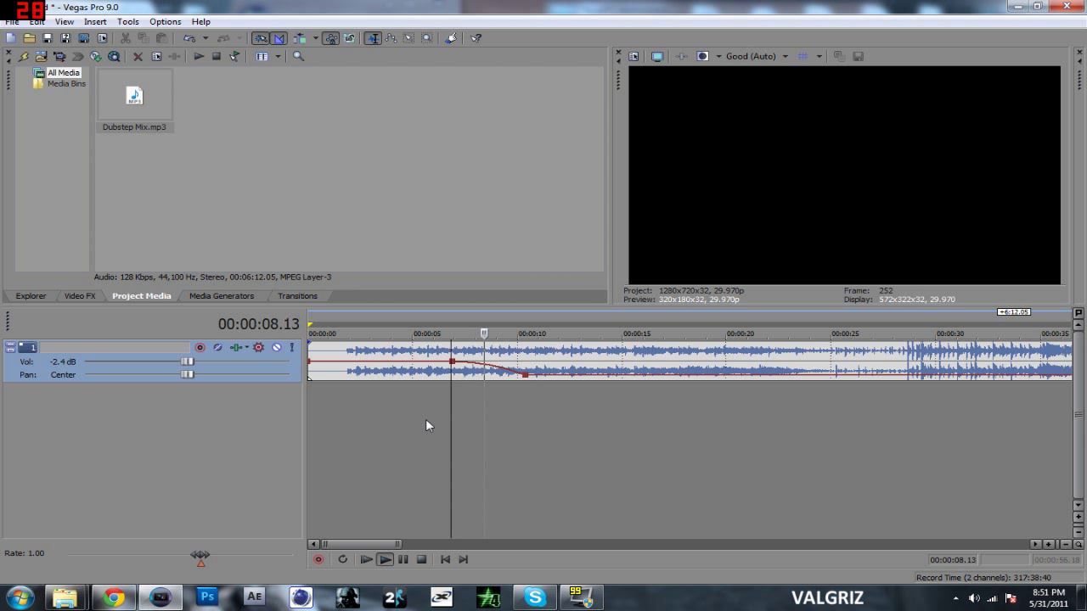
key("space")
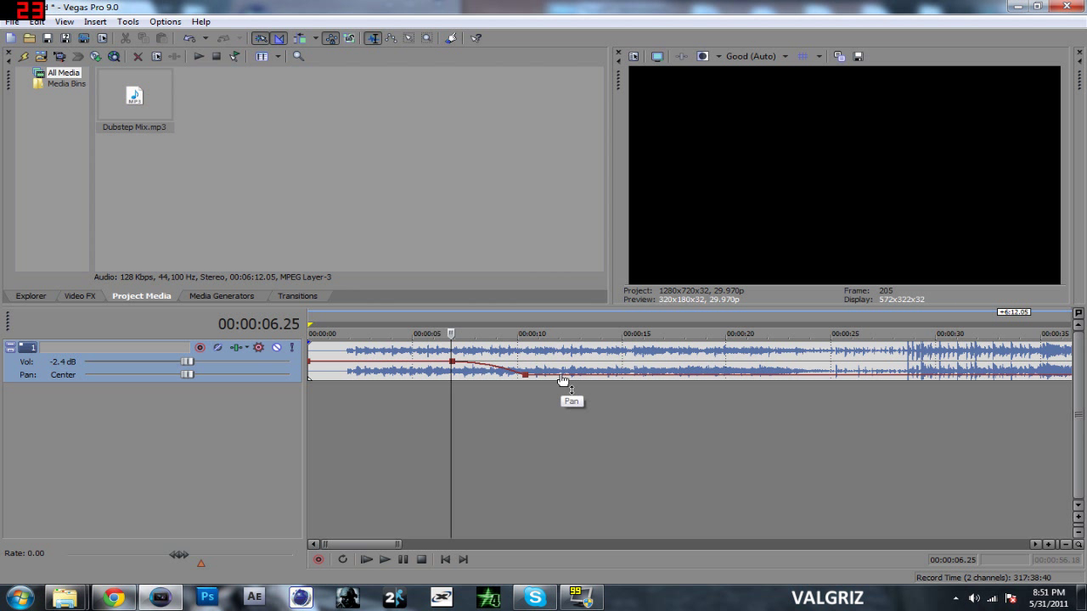
Step: Drag the second pan point up toward Left and play from about 00:00:05.29 to check
left_click_drag(563, 380, 563, 351)
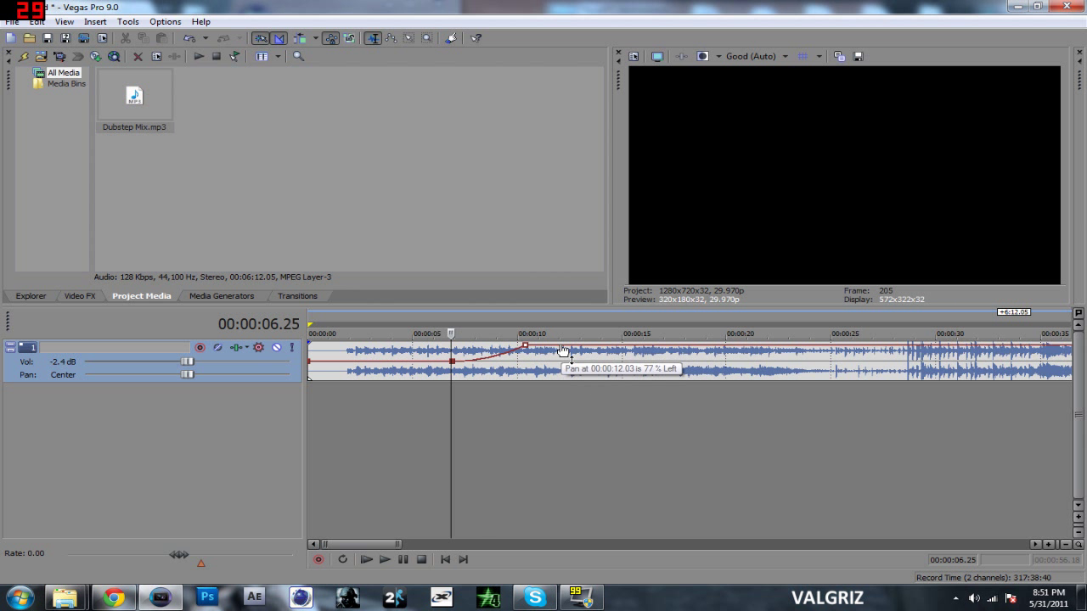
left_click(432, 418)
key("space")
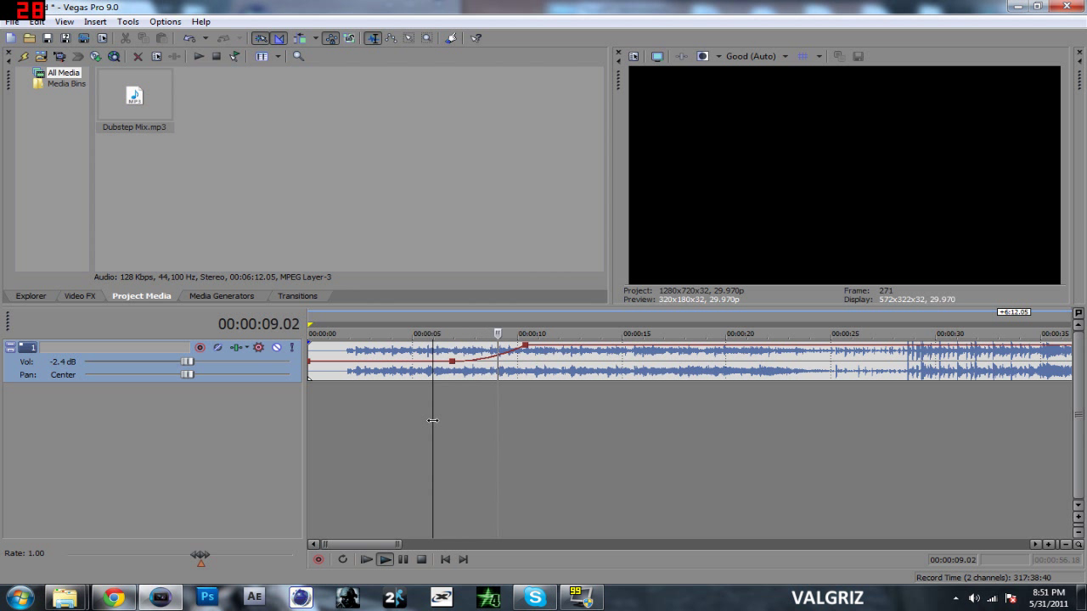
left_click(404, 562)
Step: Pull the pan segment back to center, slide the audio event to the timeline start, and preview
left_click_drag(558, 347, 563, 367)
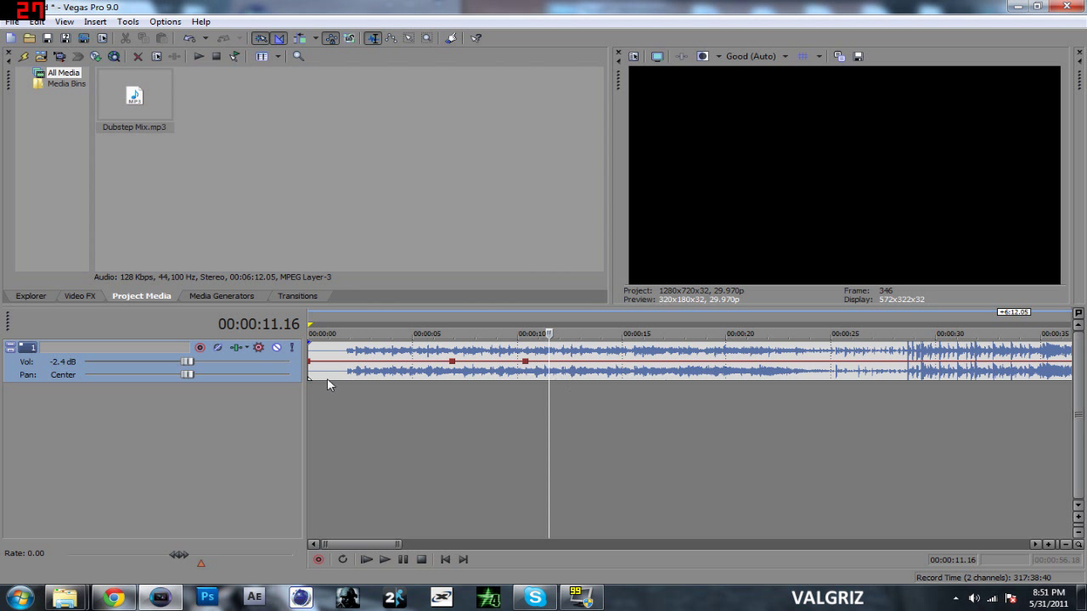
mouse_move(309, 370)
left_mouse_down()
mouse_move(995, 357)
mouse_move(310, 379)
mouse_move(310, 361)
left_mouse_up()
left_click(366, 560)
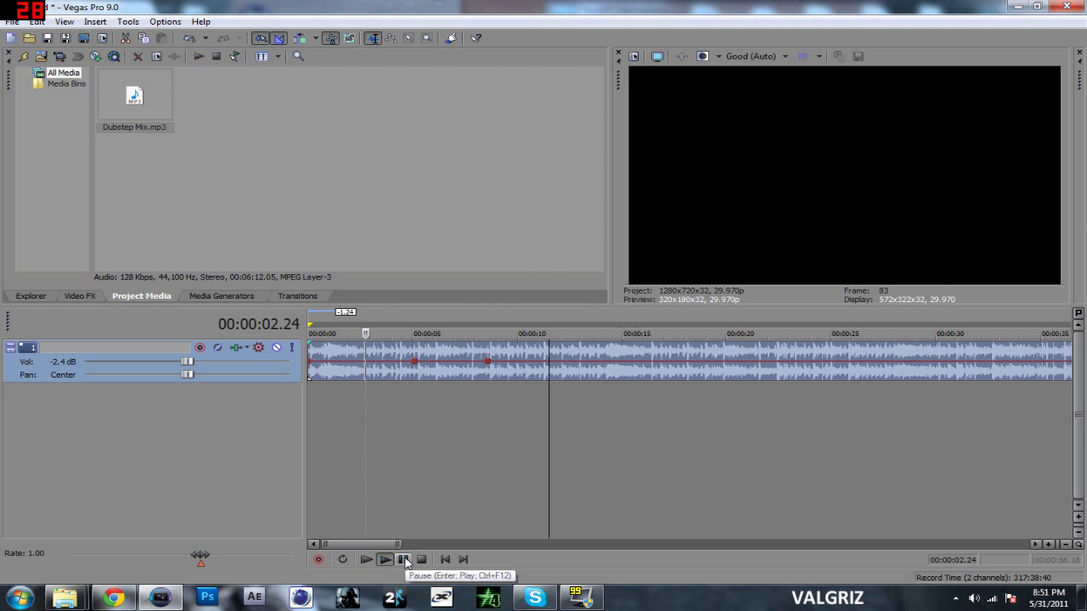
left_click(404, 559)
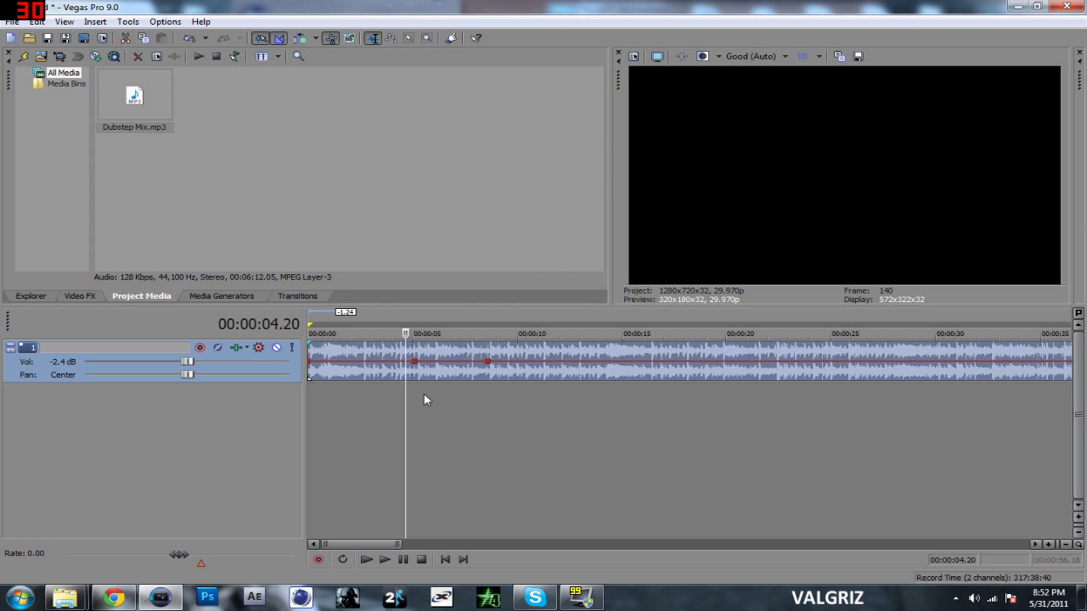
Step: Add pan points swinging fully right near 3 seconds and left at 6 seconds, with a Slow Fade
left_click(333, 367)
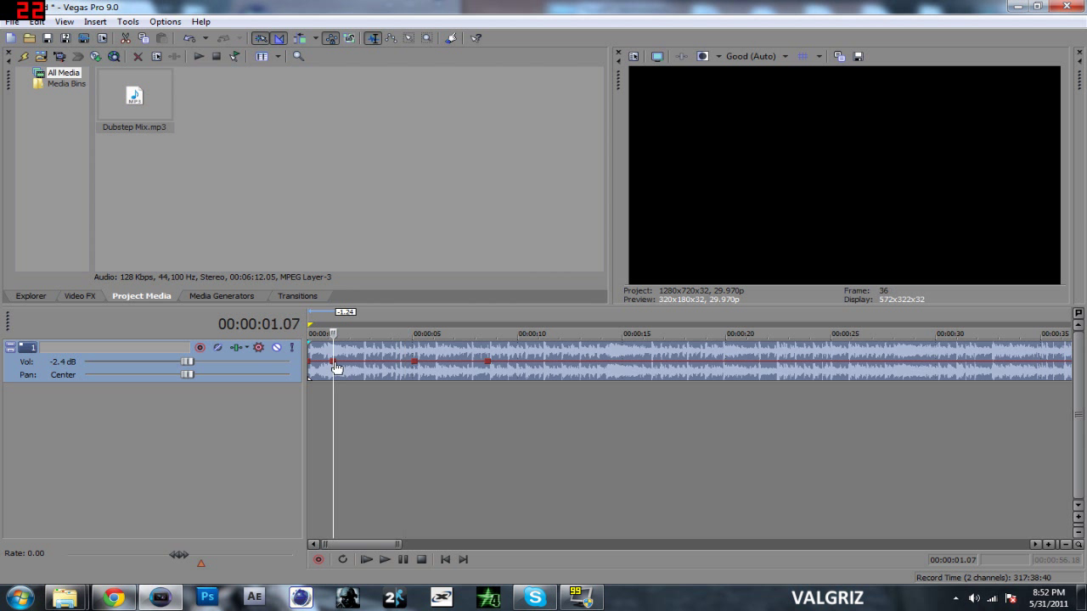
key("space")
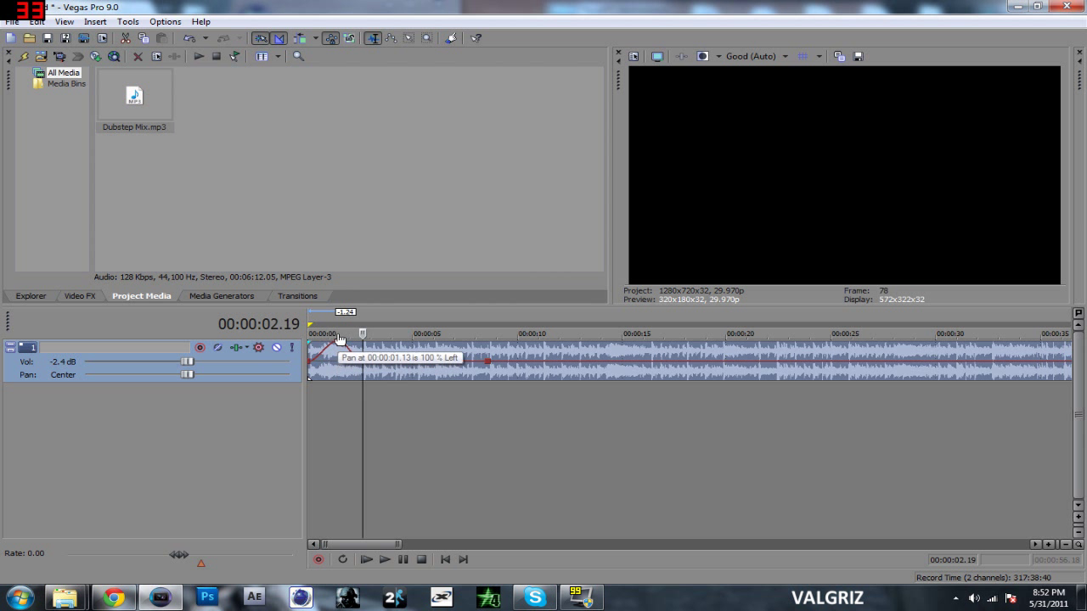
left_click_drag(384, 362, 390, 386)
left_click_drag(443, 363, 449, 342)
right_click(437, 350)
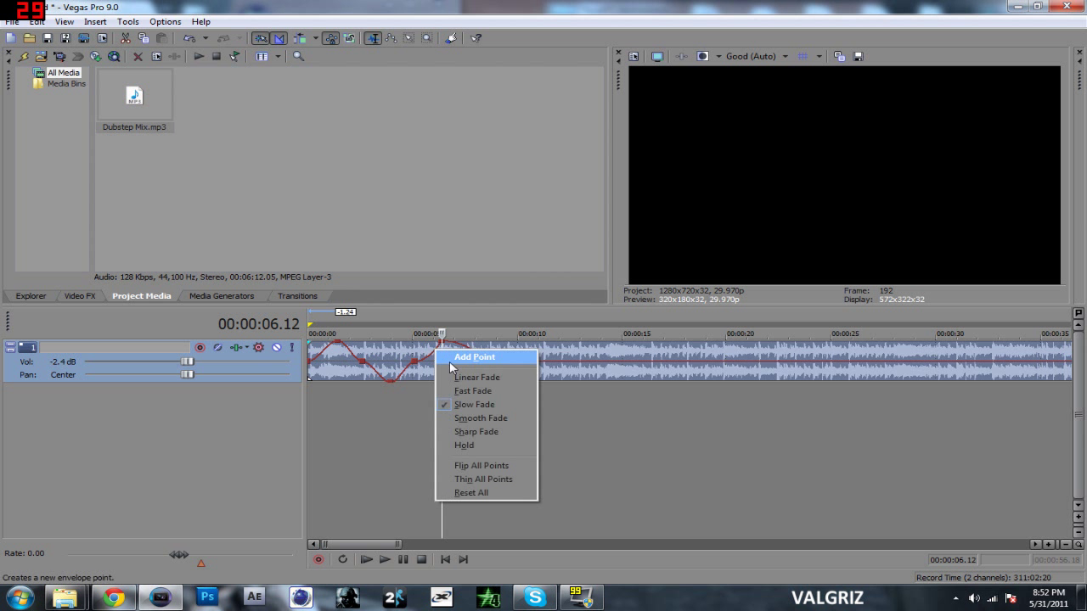
left_click(467, 402)
Step: Nudge the 7-second point earlier and add a 100% Right point at 00:00:08.26, then replay
left_click_drag(482, 366, 468, 363)
left_click(519, 368)
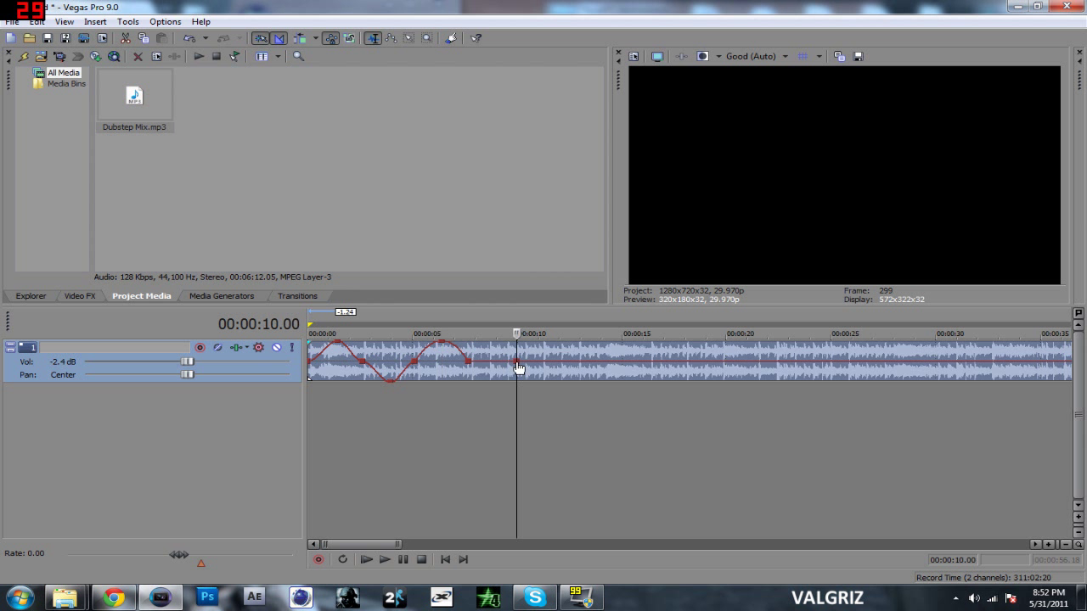
double_click(495, 367)
left_click_drag(493, 367, 493, 381)
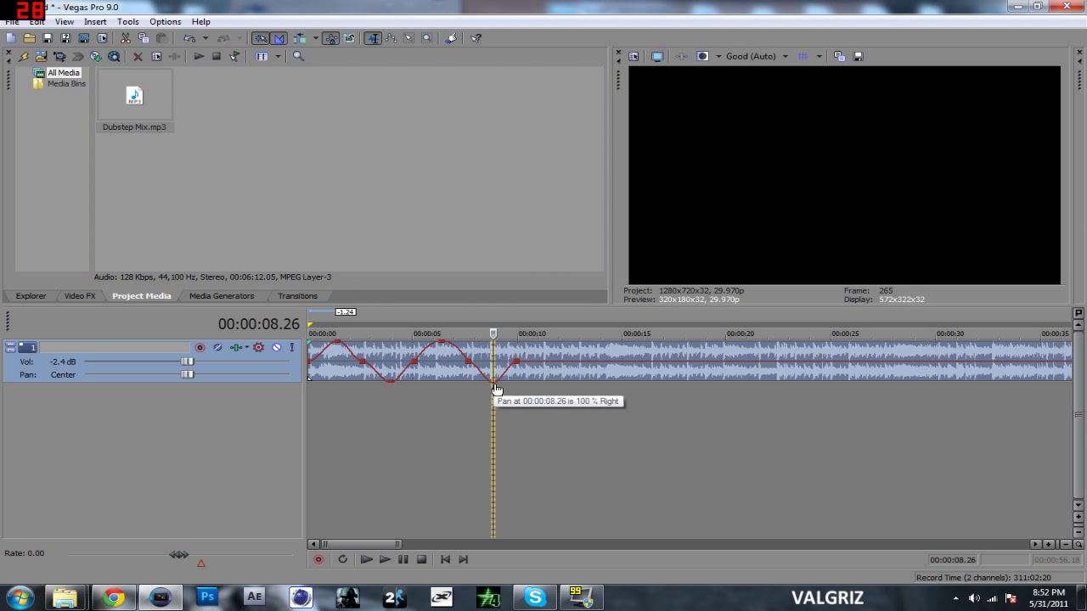
left_click(368, 560)
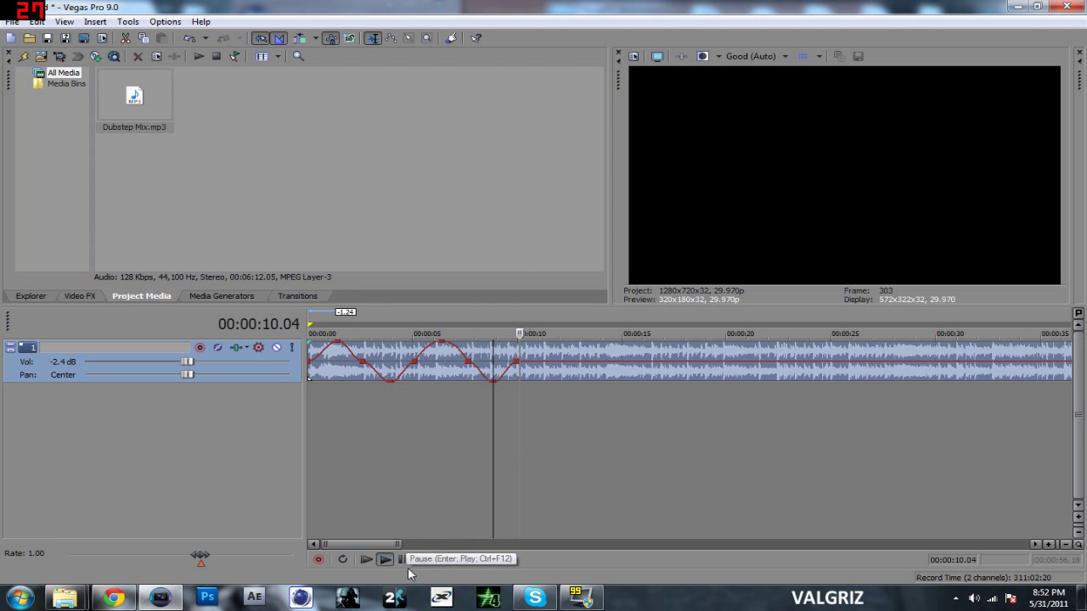
left_click(404, 561)
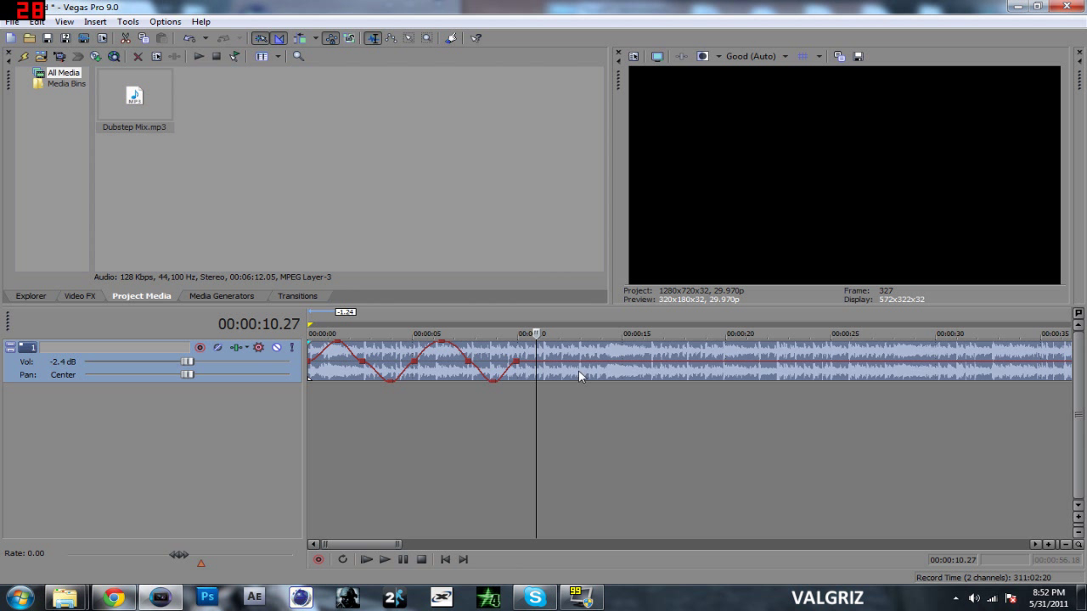
left_click(539, 401)
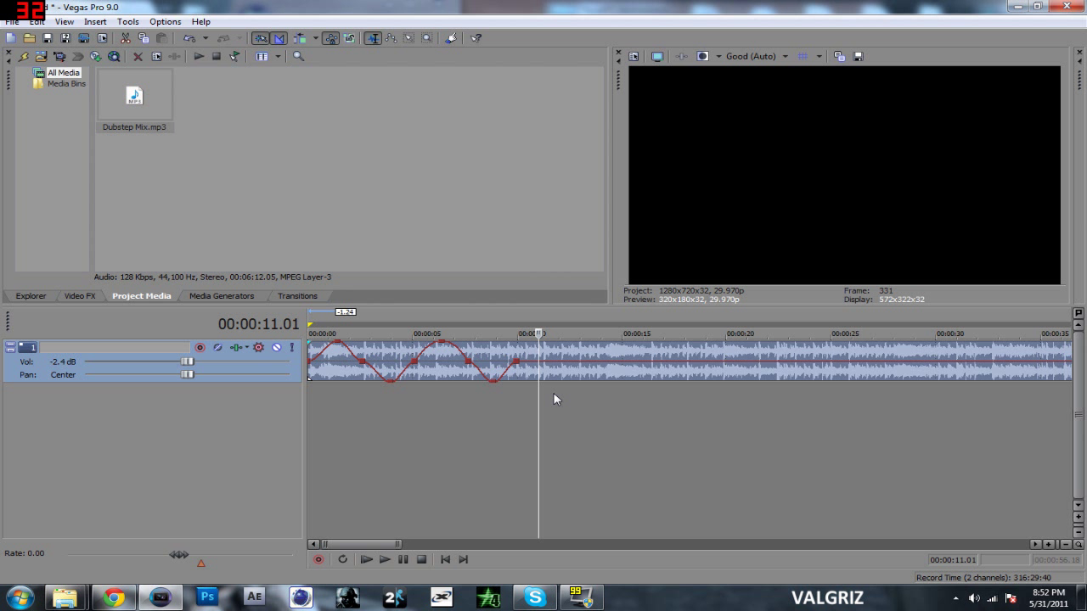
key("Right")
key("Right")
key("Right")
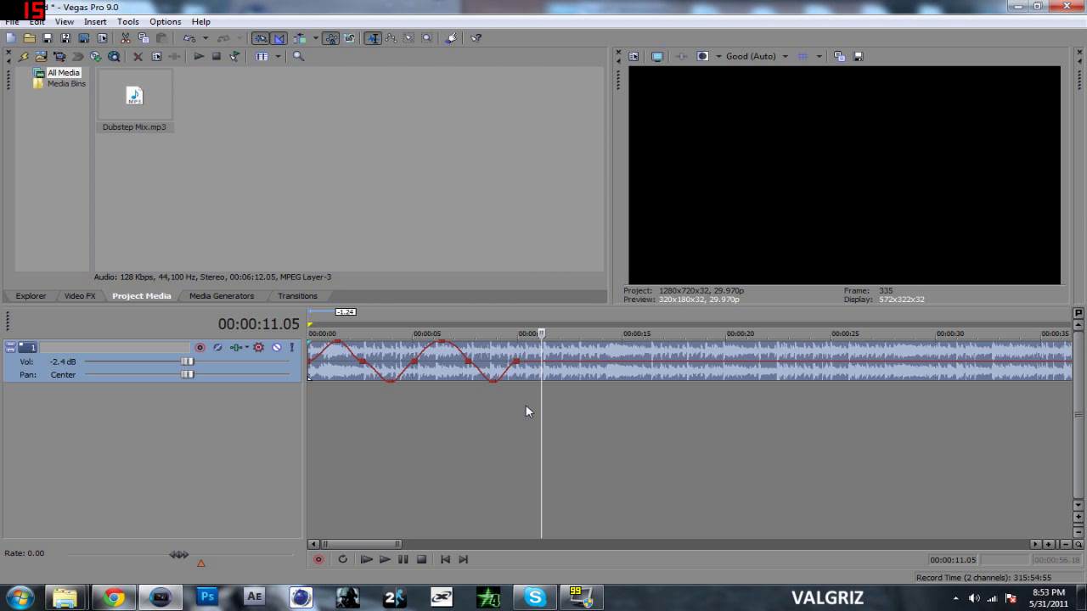